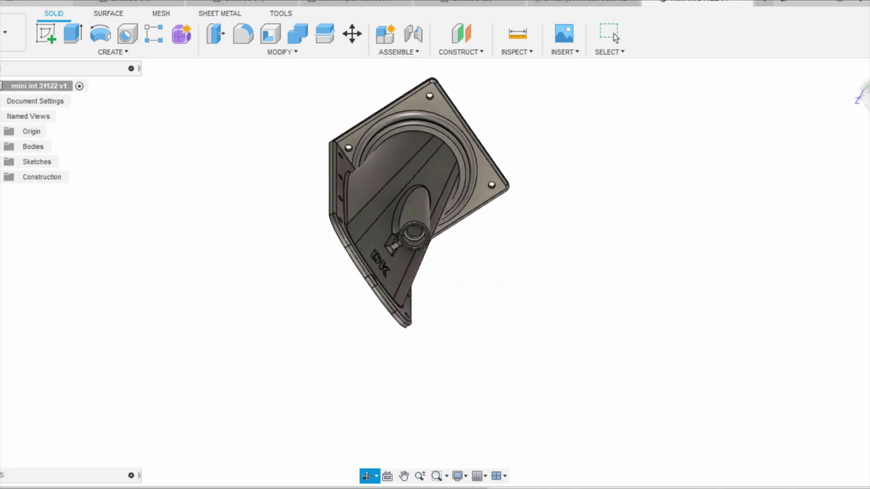
left_click(609, 34)
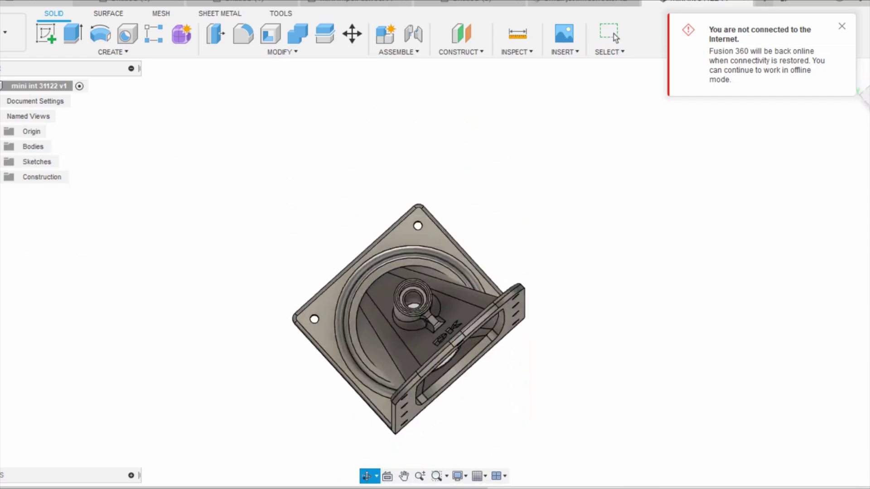
left_click(615, 38)
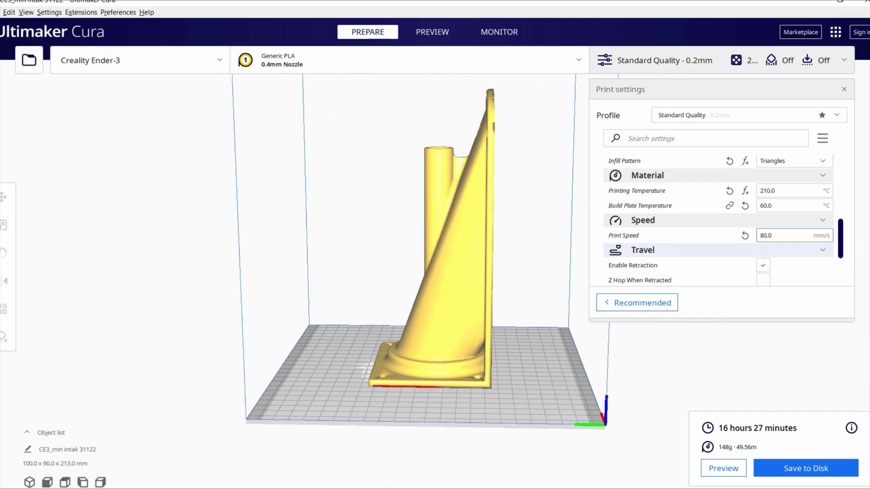
scroll(718, 220, "up", 10)
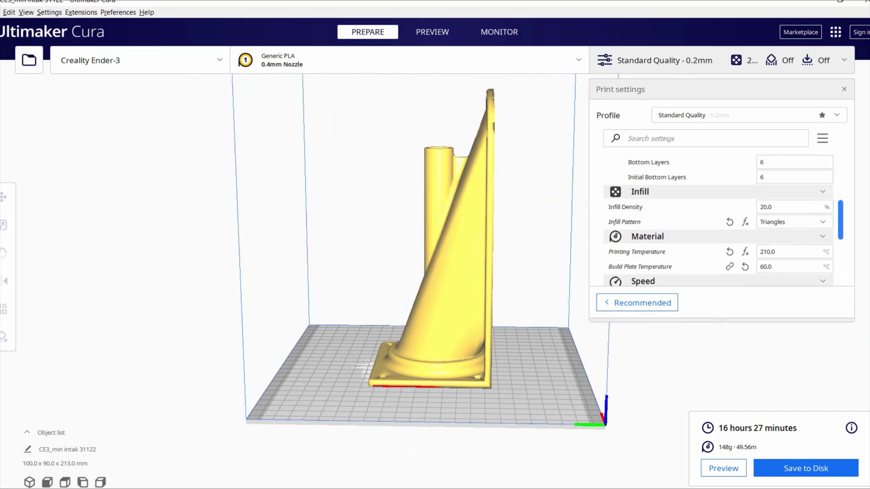
scroll(718, 220, "down", 8)
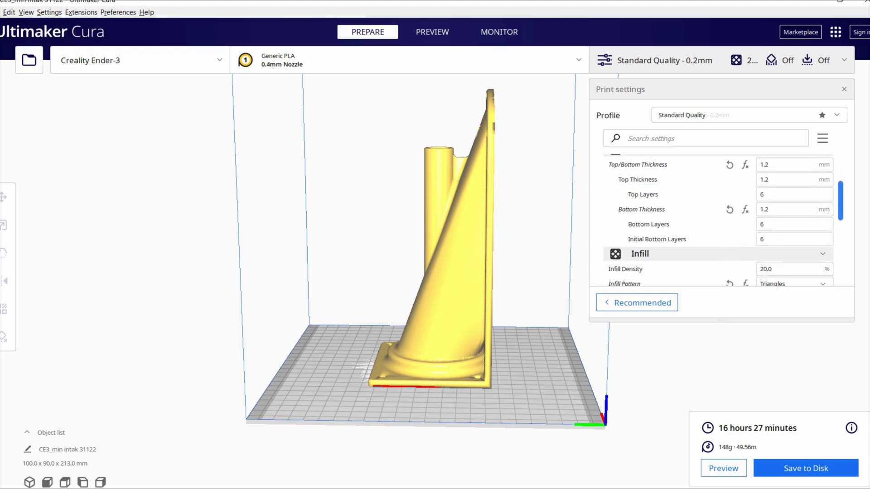
scroll(718, 220, "down", 5)
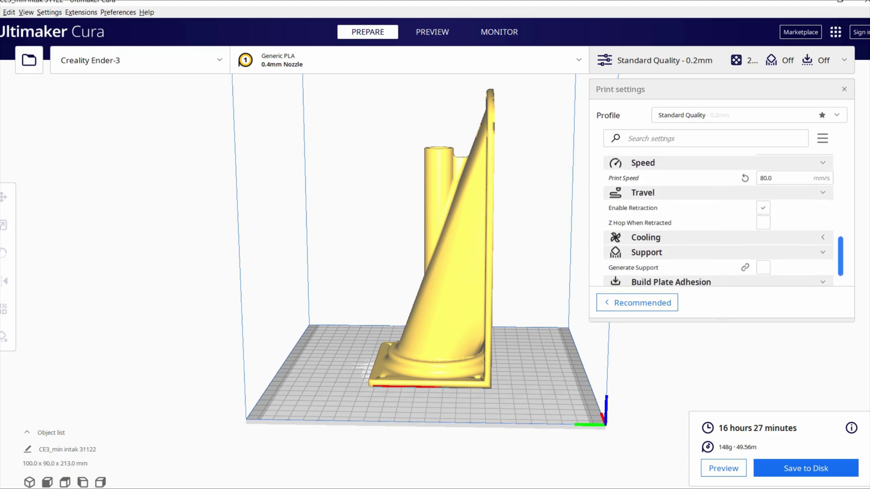
scroll(718, 220, "up", 5)
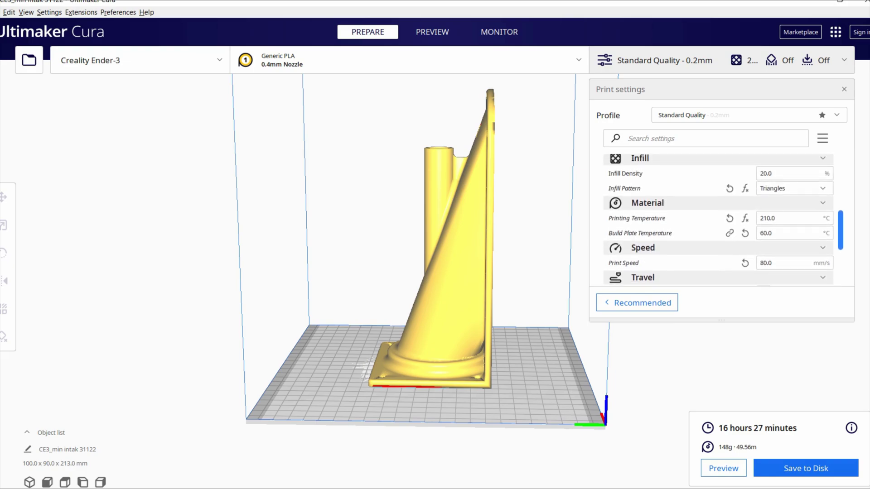
scroll(718, 220, "up", 4)
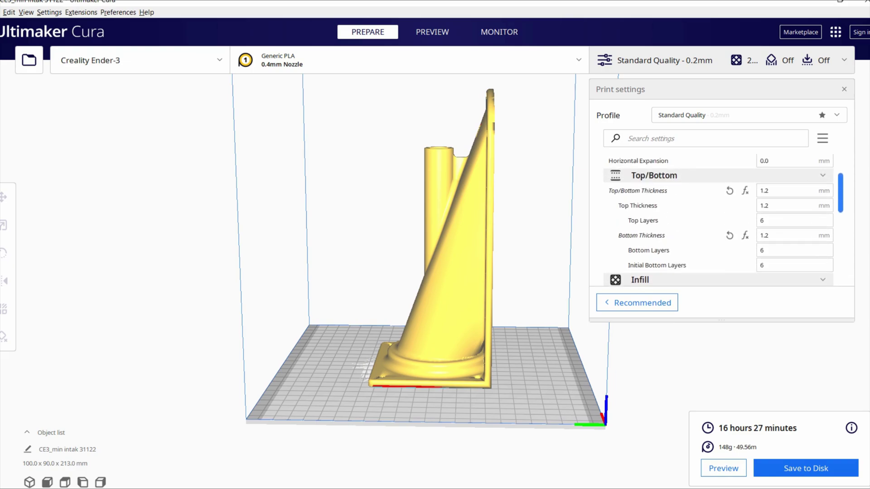
scroll(794, 230, "down", 1)
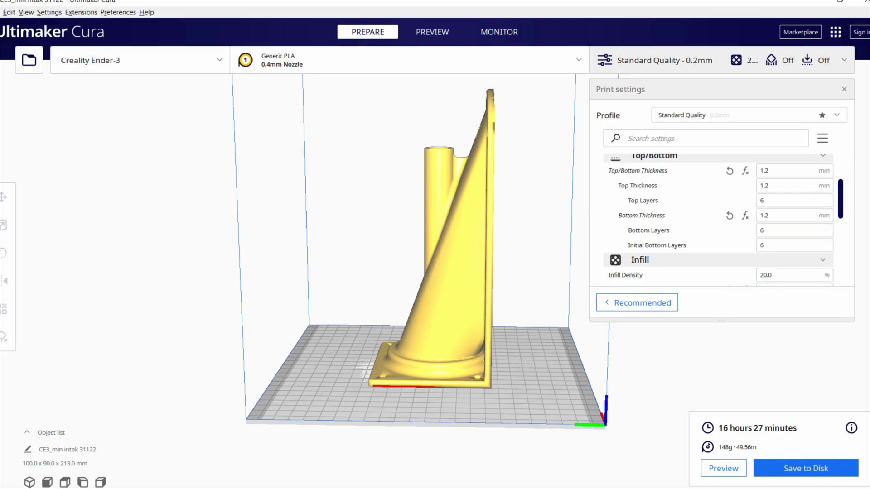
key("Down")
key("Down")
key("Down")
key("Down")
key("Down")
key("Down")
key("Down")
key("Down")
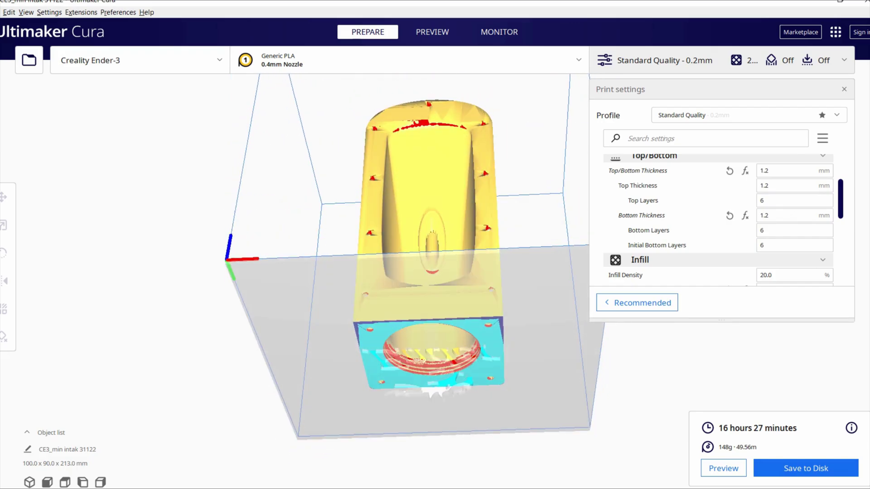
key("Down")
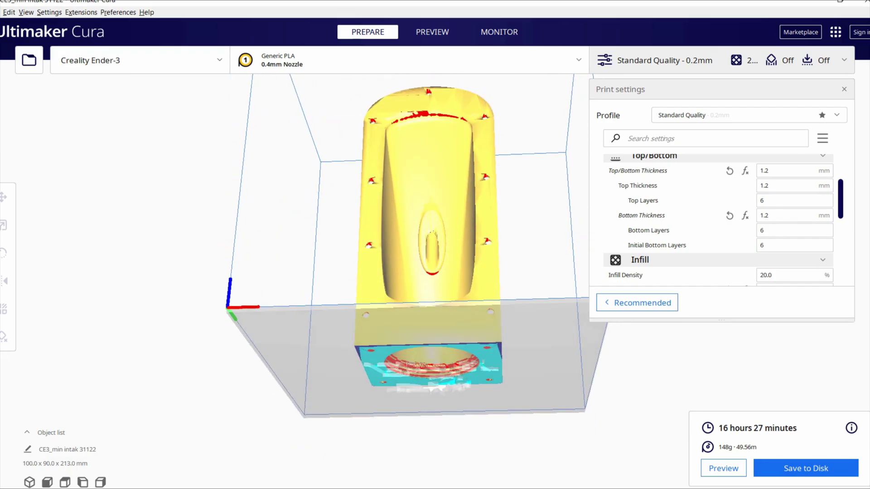
key("Up")
key("Up")
key("Up")
key("Up")
key("Up")
key("Up")
key("Right")
key("Right")
key("Down")
key("Down")
key("Down")
key("Down")
key("Down")
key("Down")
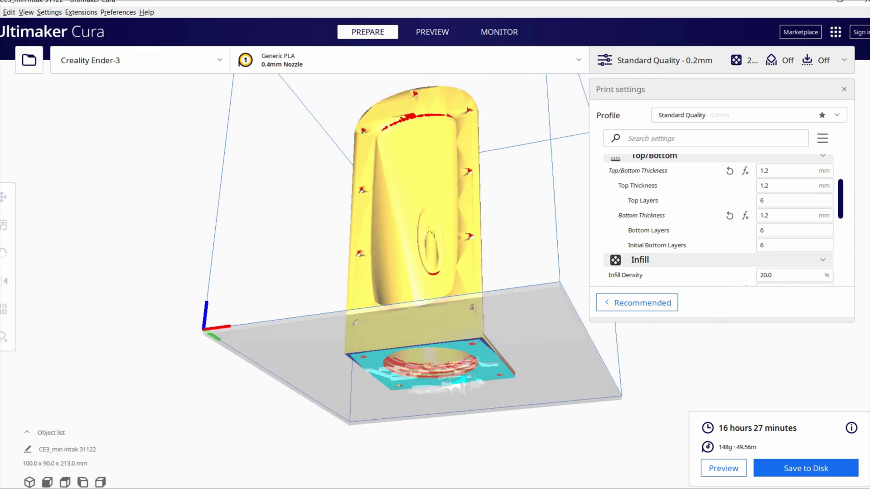
key("Up")
key("Up")
key("Up")
key("Up")
key("Up")
key("Up")
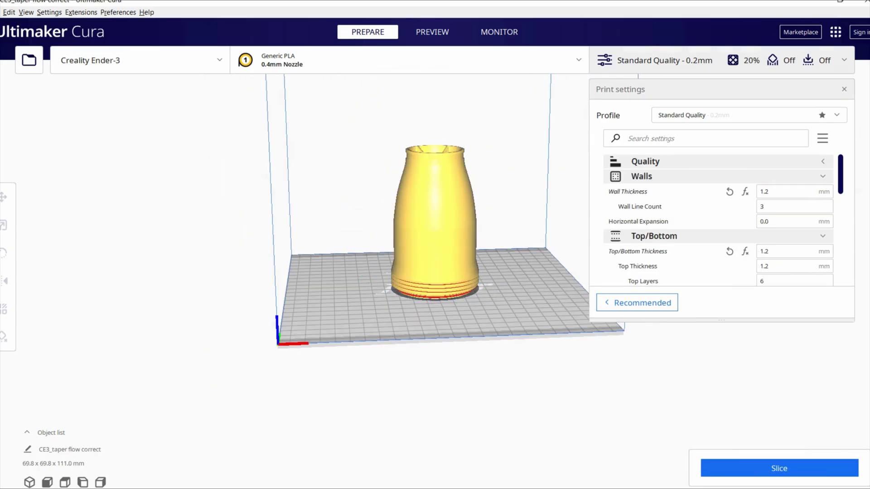
Flip the taper flow-correct model 180° upside down with the Rotate tool
key("ctrl+a")
key("r")
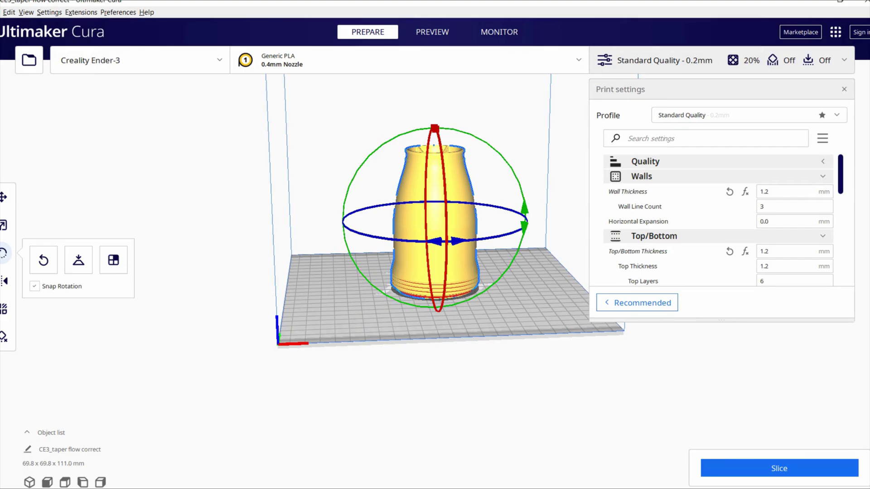
left_click_drag(524, 217, 340, 317)
key("Escape")
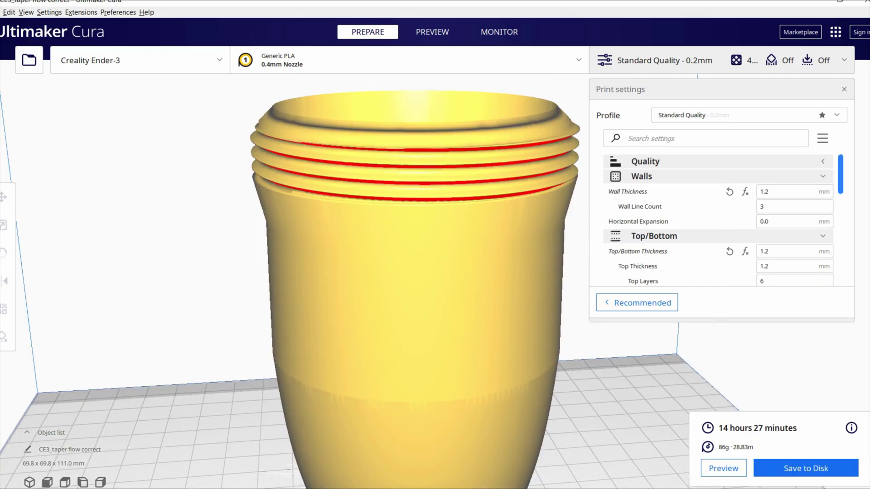
Adjust the print settings to 40% infill, 40 mm/s print speed and a 4 mm brim
scroll(718, 220, "down", 5)
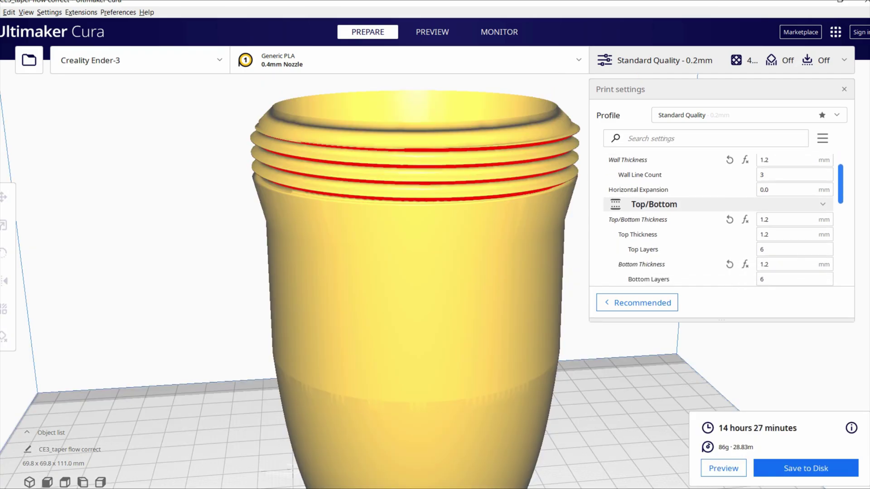
scroll(717, 220, "down", 3)
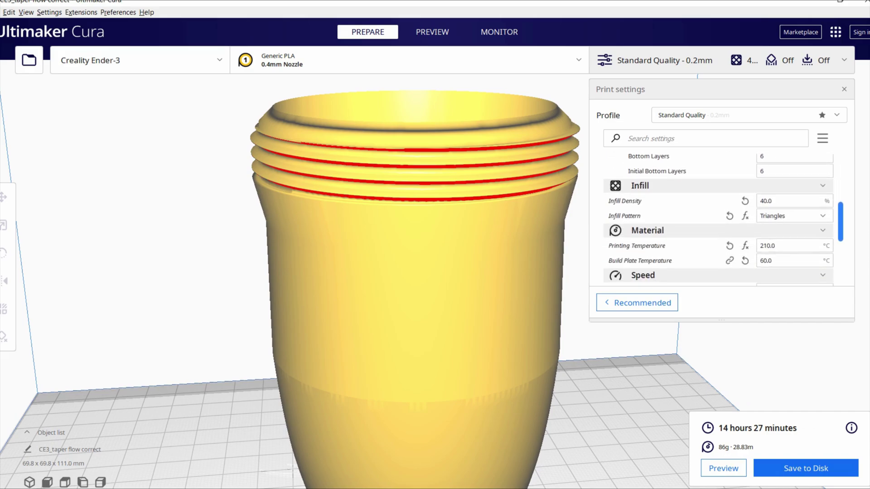
scroll(718, 220, "up", 1)
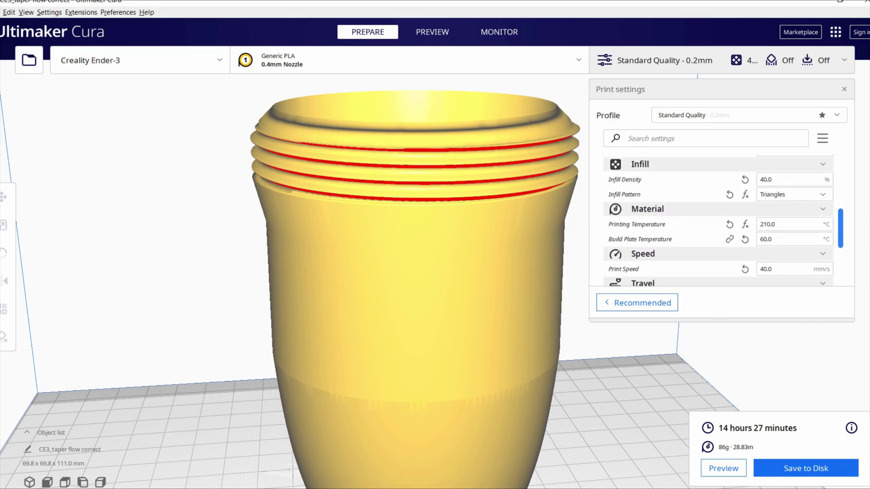
mouse_move(624, 194)
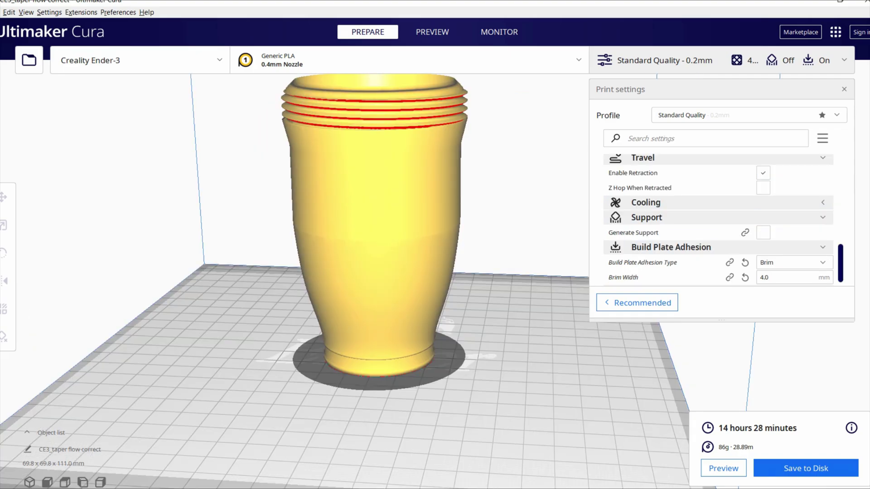
scroll(376, 226, "up", 2)
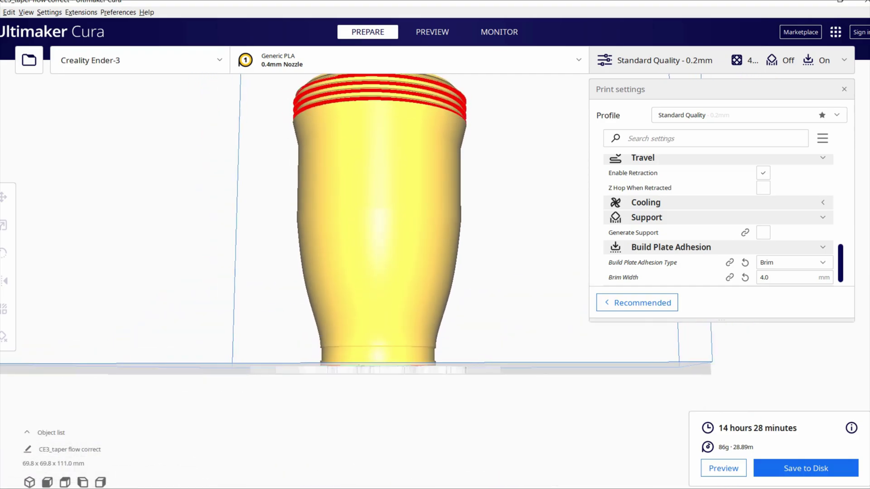
scroll(375, 226, "down", 2)
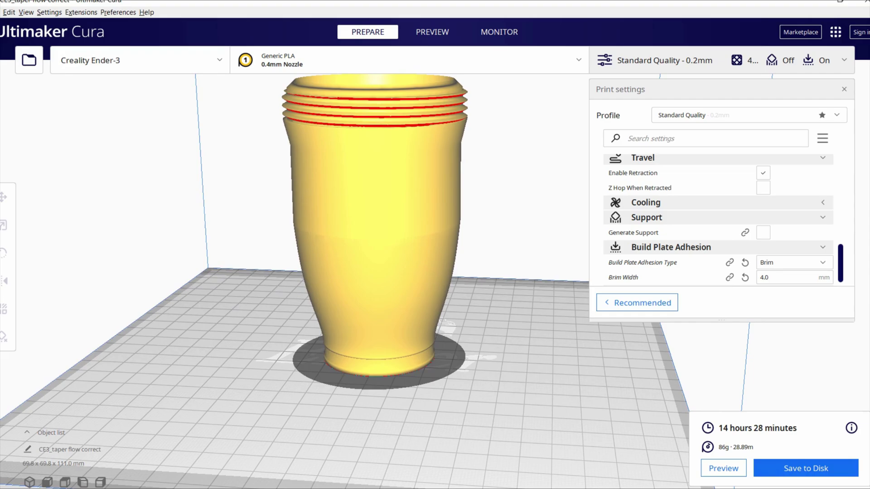
scroll(376, 226, "down", 3)
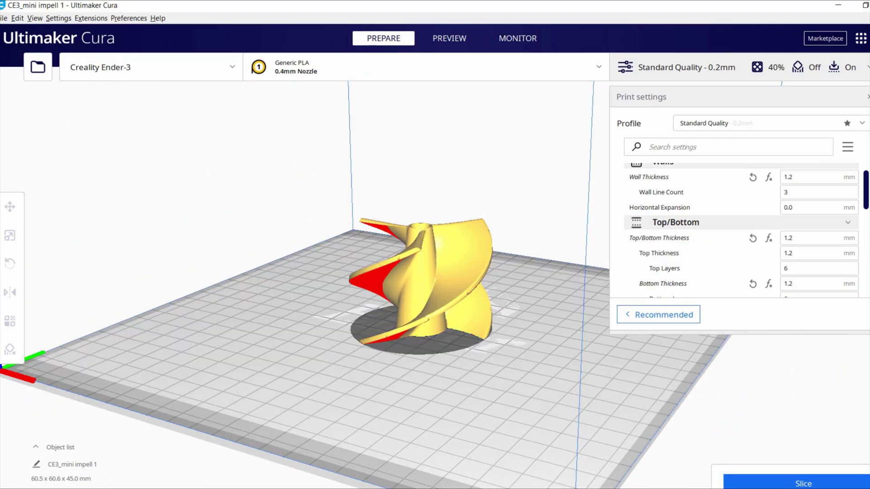
Turn the CE3_mini impeller over 180° and deselect it, ready for slicing
key("ctrl+a")
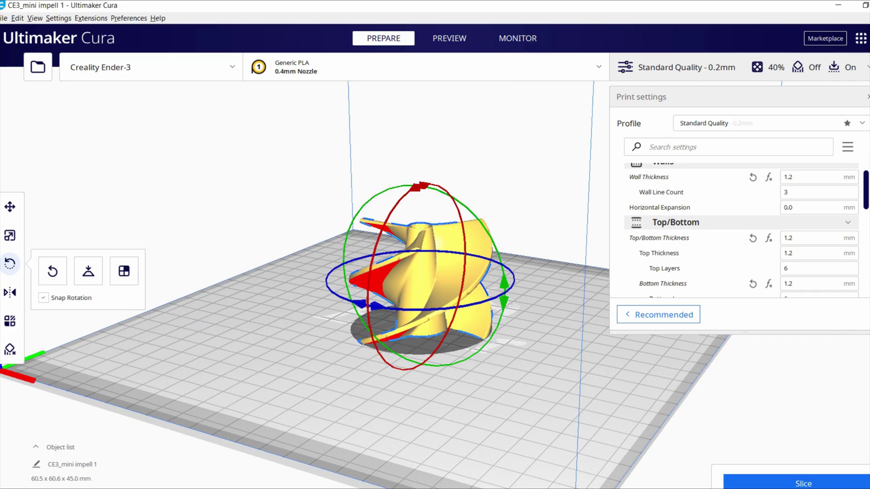
left_click_drag(503, 290, 300, 410)
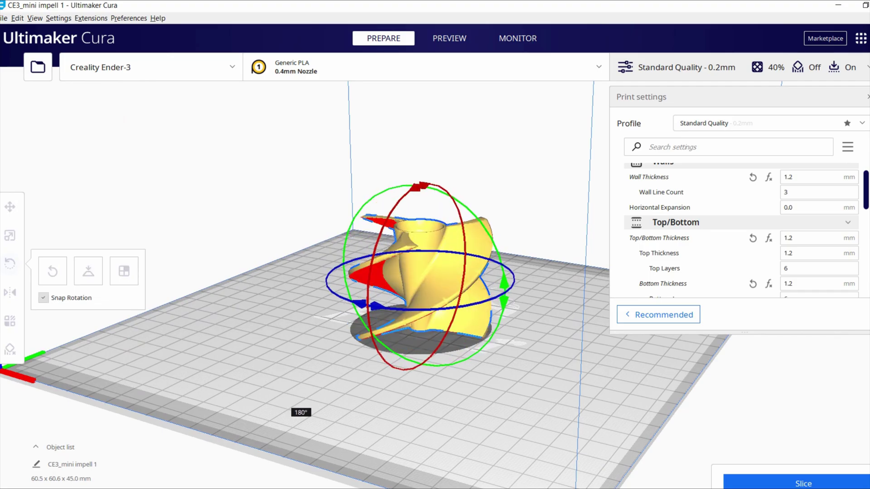
left_click(300, 410)
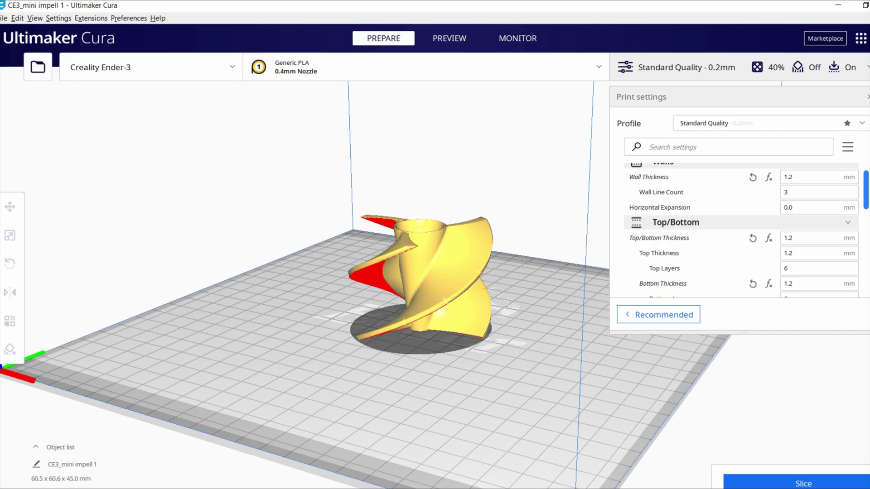
scroll(742, 227, "down", 8)
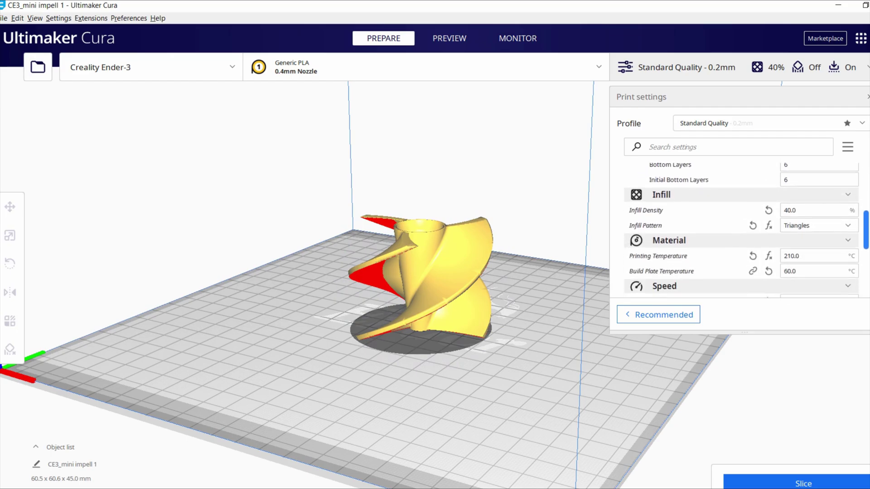
scroll(742, 226, "down", 5)
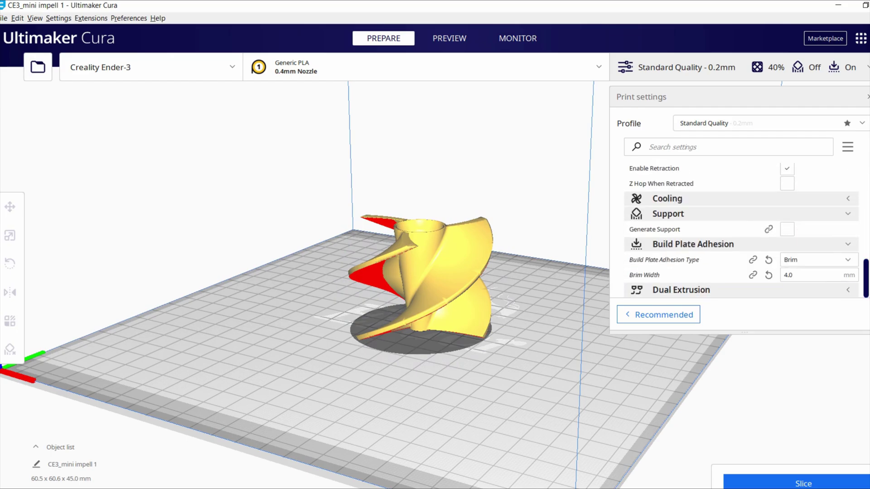